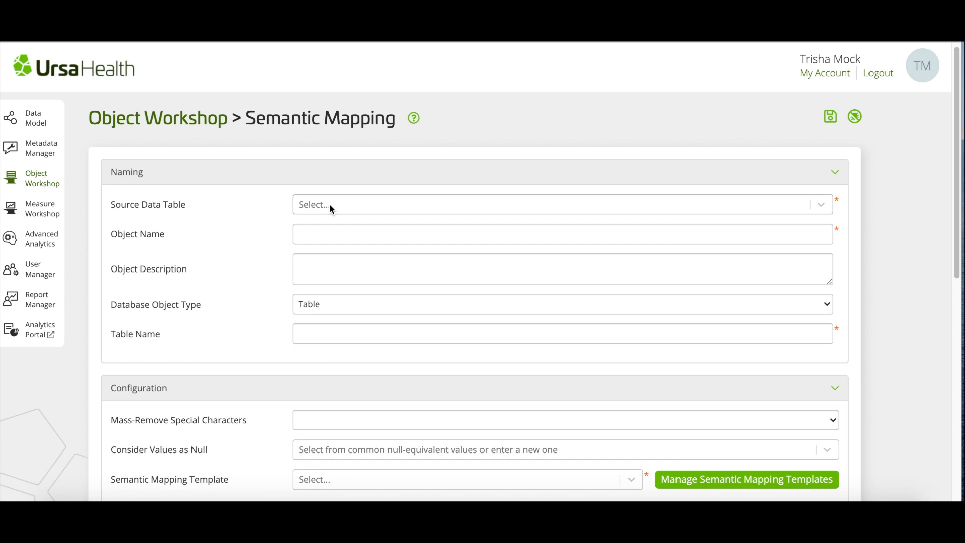
Step: Set the source data table to [SD/TRN] Patient Assessments (ursa.sd_trn_pat_assess_001)
click(329, 204)
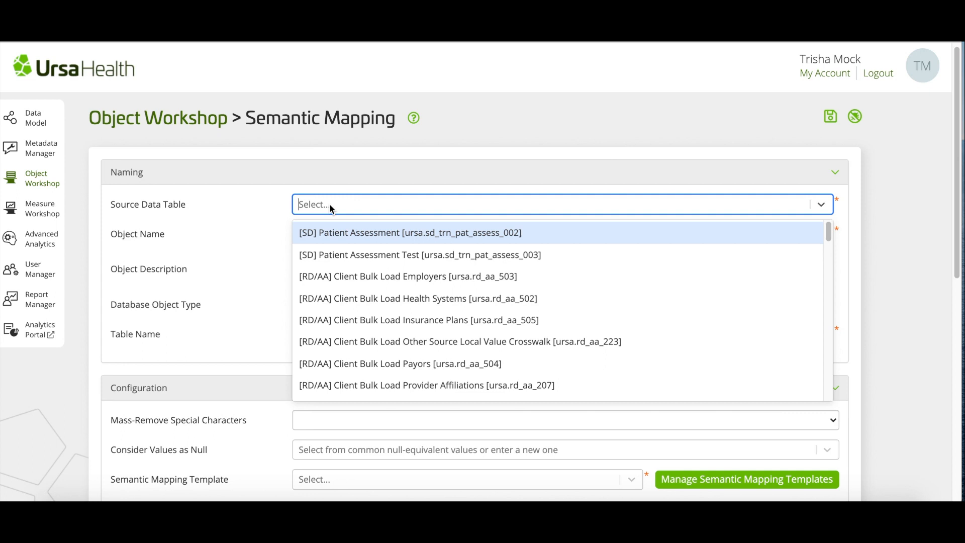
text(sd_trn)
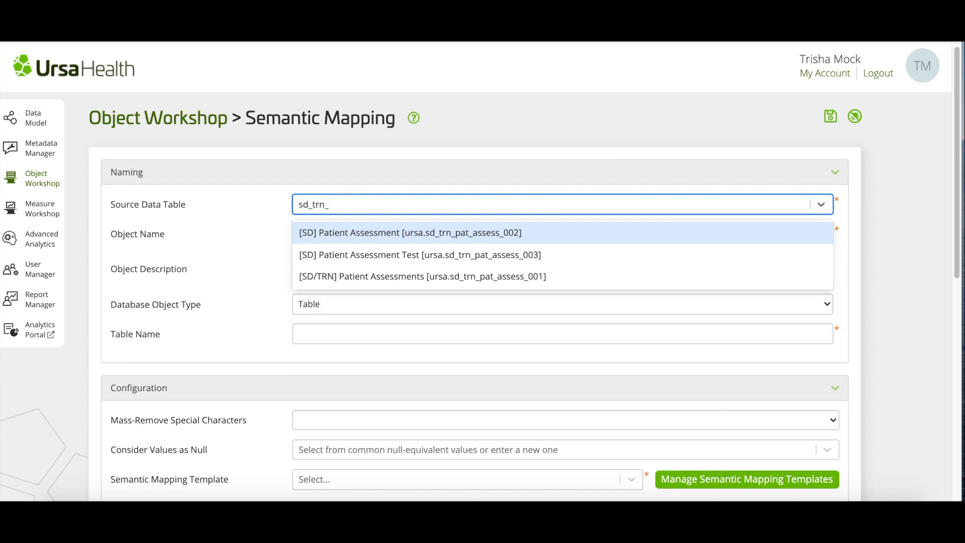
text(_pat_assess_001)
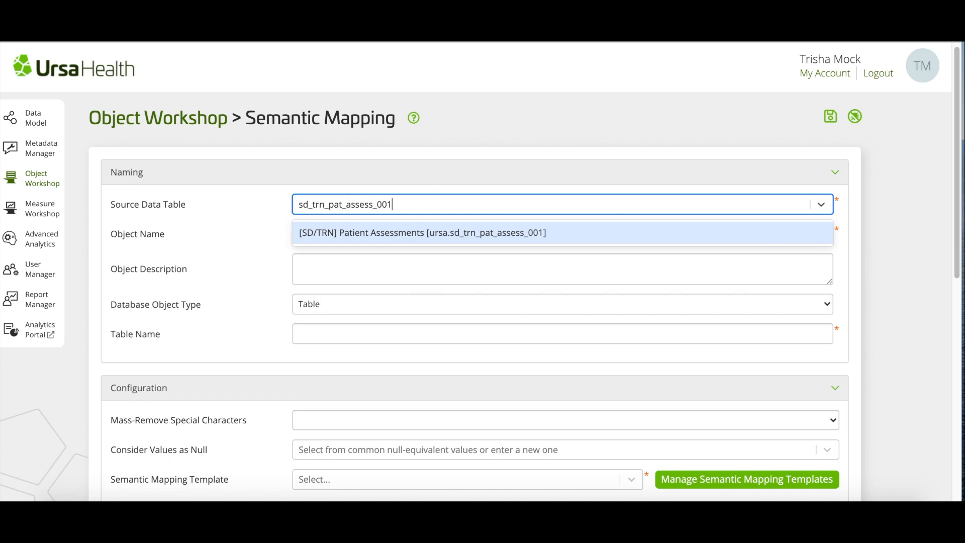
click(355, 232)
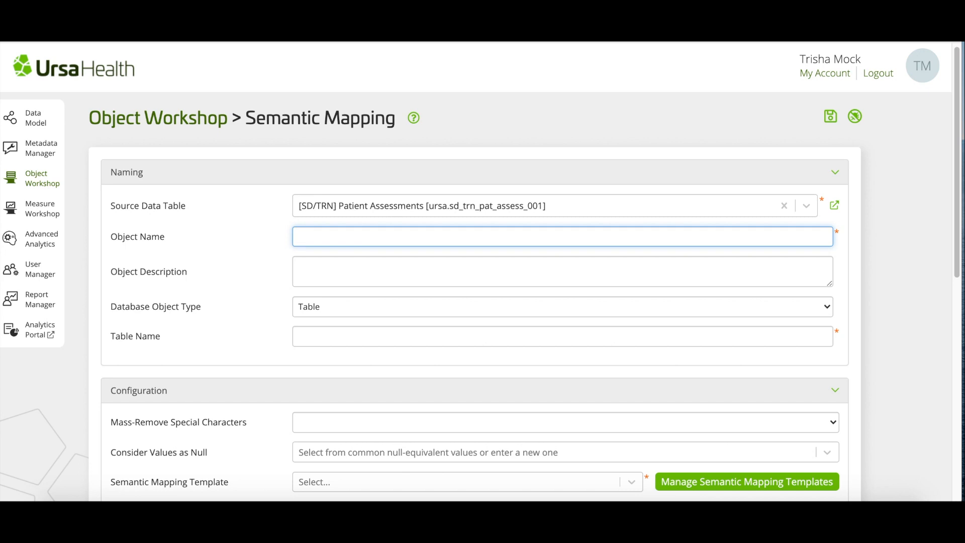
Step: Enter '[SM/TRN] Patient Assessment' as the Object Name
text([SM/TRN] Patient Assessment)
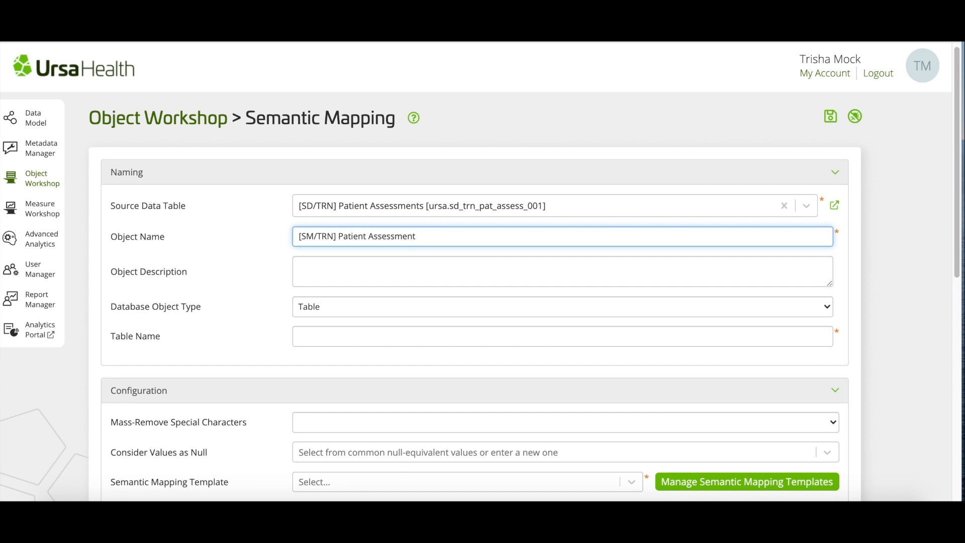
key(Tab)
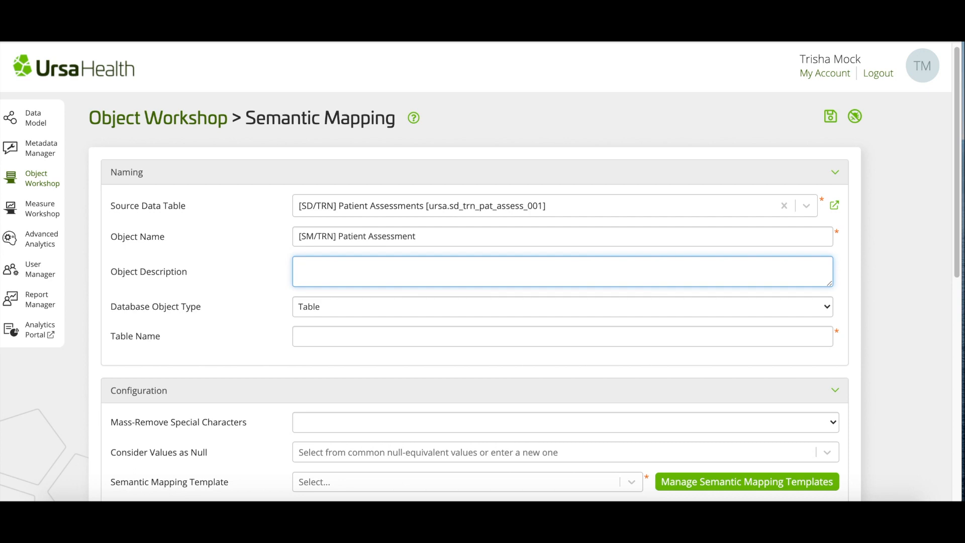
Step: Add the description 'One row per assessment' and keep Database Object Type as Table
text(One row per assessment)
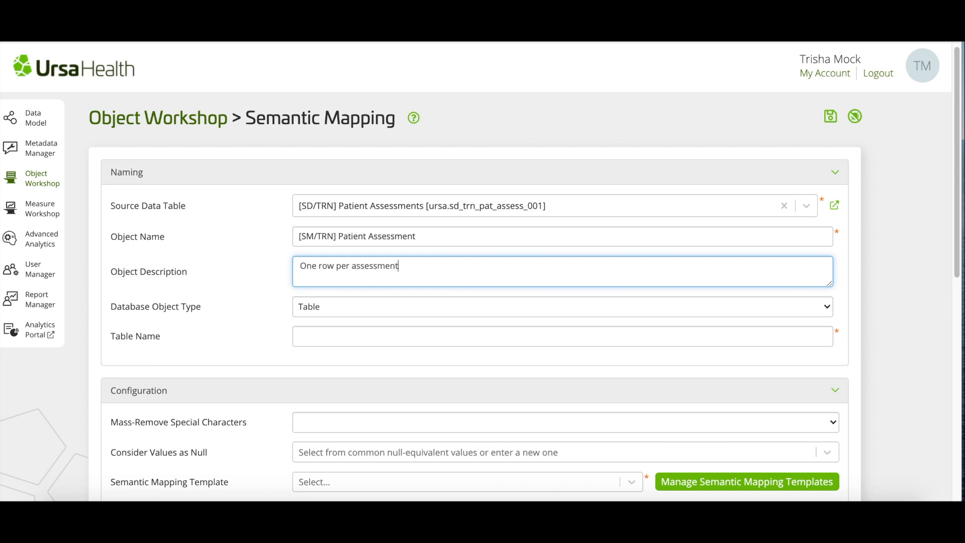
key(Tab)
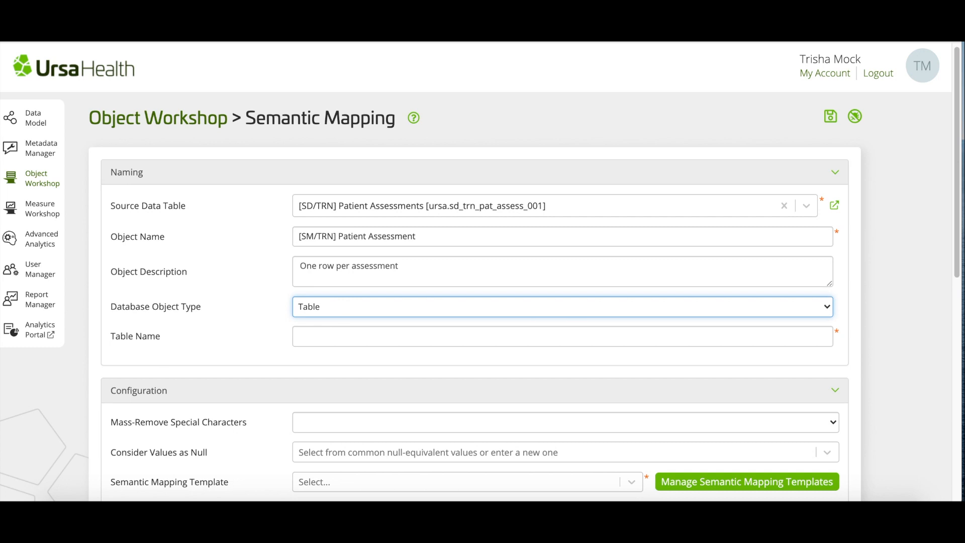
click(388, 306)
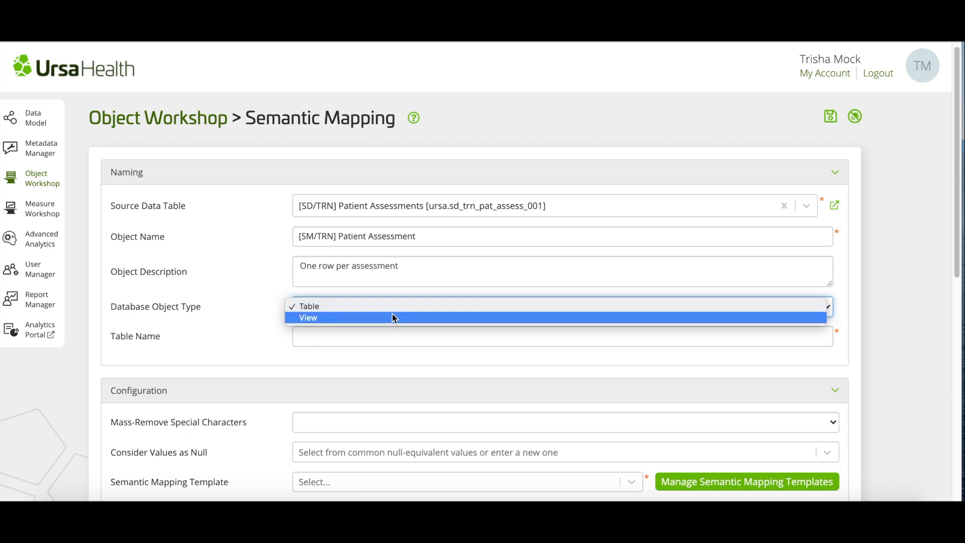
click(390, 306)
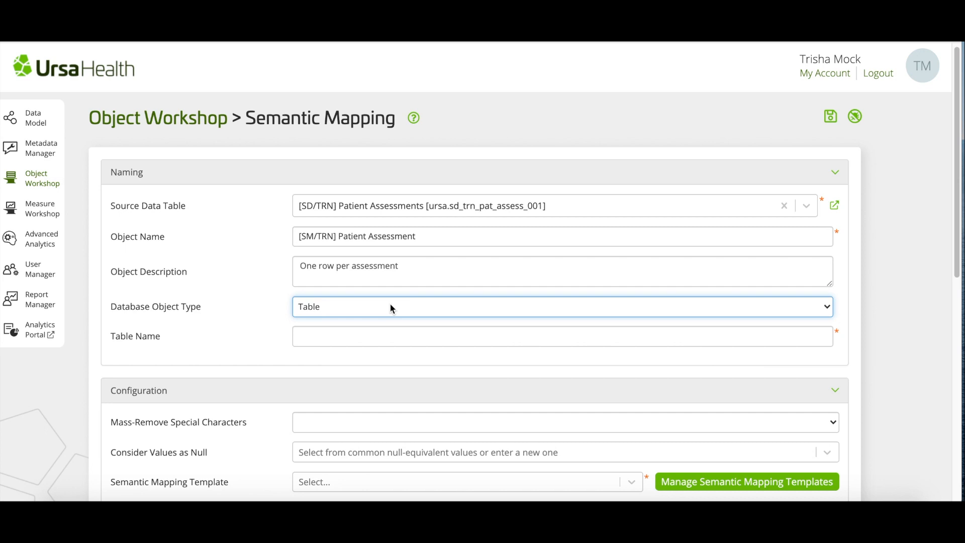
key(Tab)
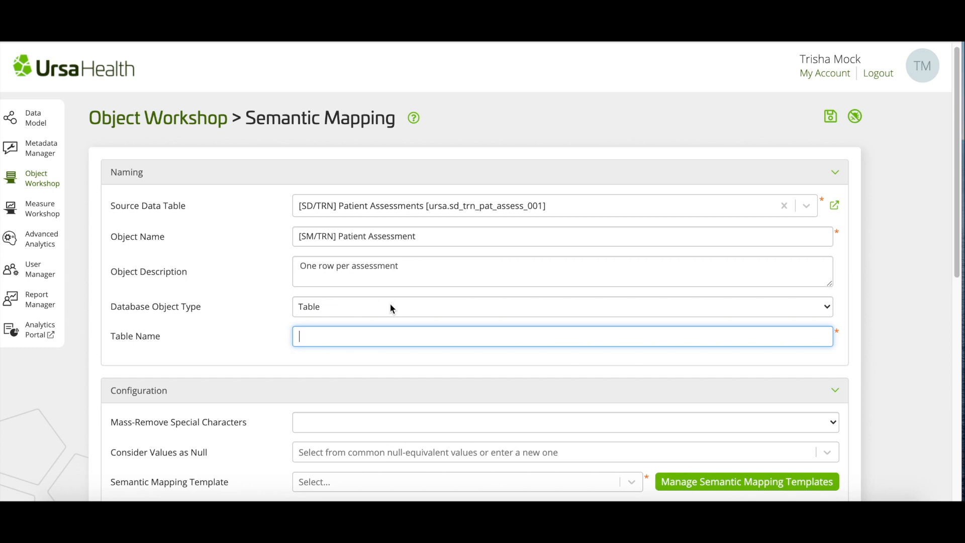
Step: Enter sm_trn_pat_assess_001 as the Table Name
text(sm_trn_pat_)
text(assess_001)
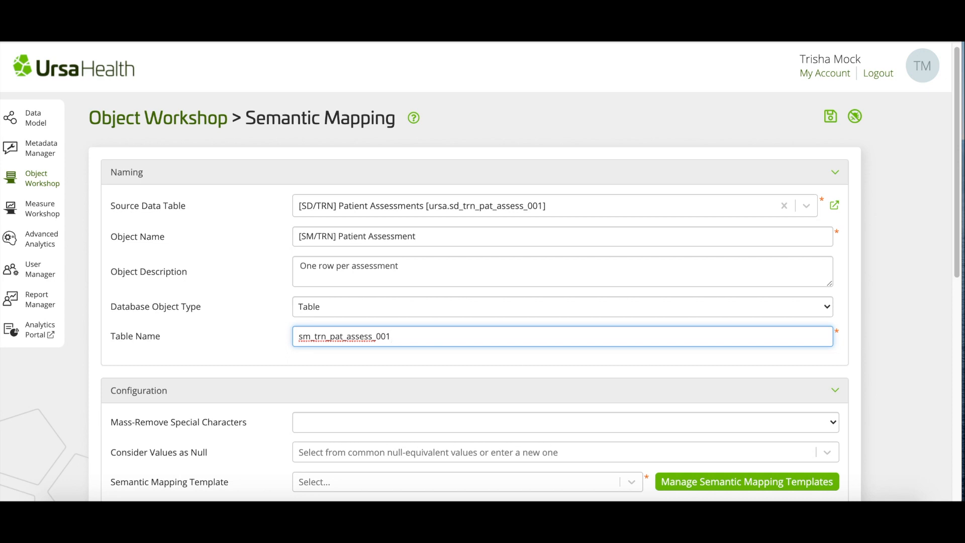
key(Tab)
Step: Set Mass-Remove Special Characters to Hyphen
scroll(480, 271, down, 4)
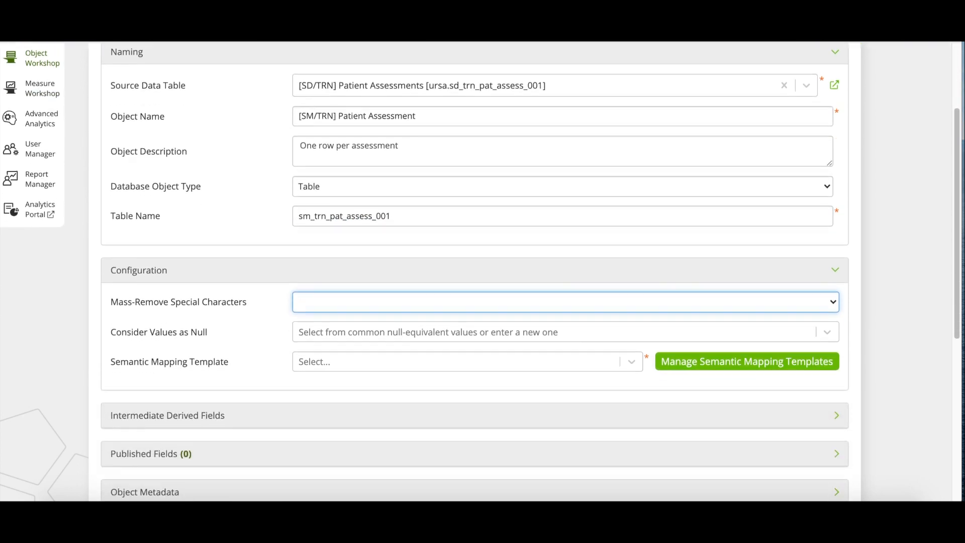
scroll(481, 272, down, 1)
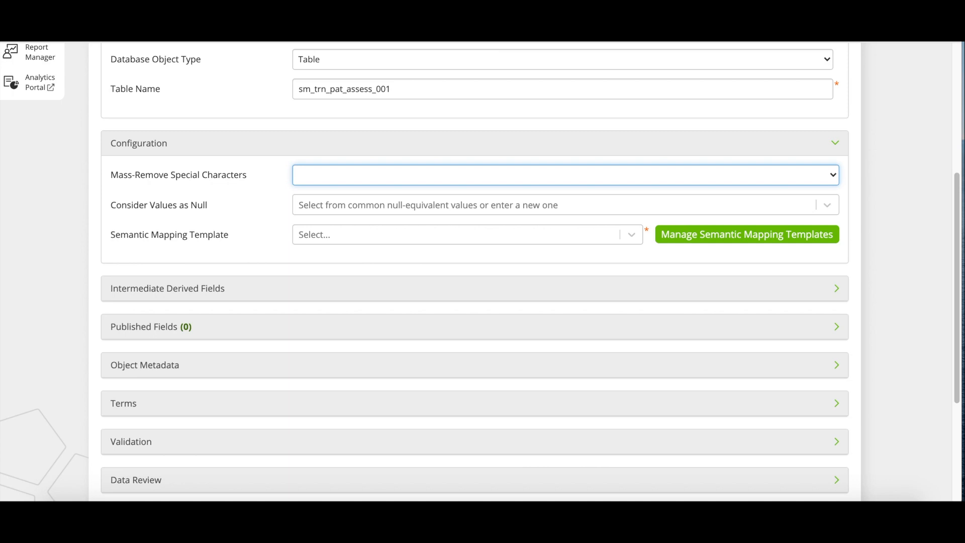
click(534, 179)
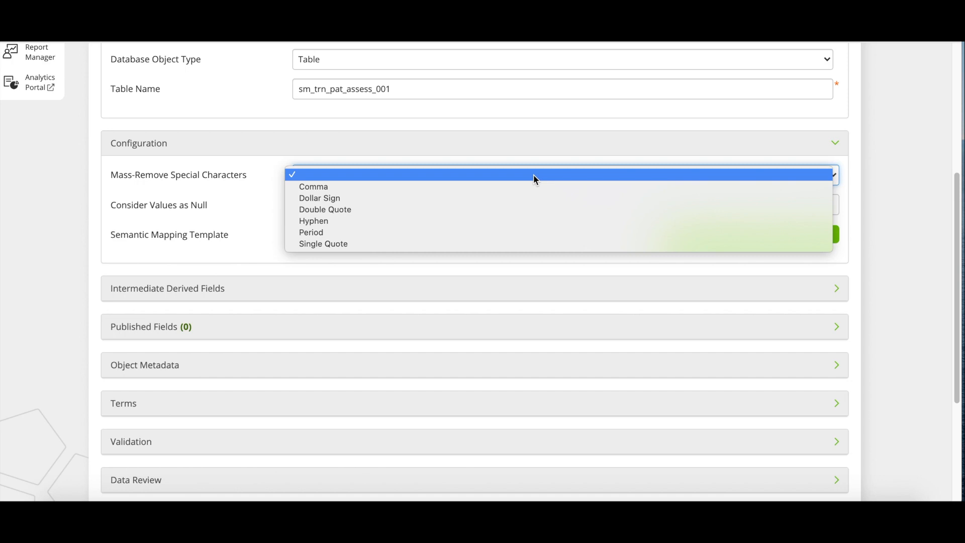
click(513, 221)
key(Tab)
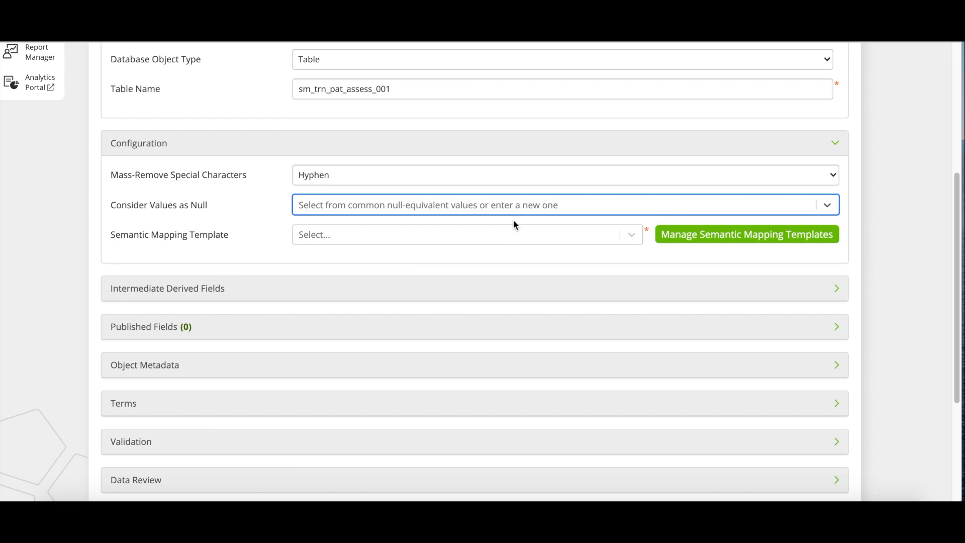
Step: Add NA and UNK to the Consider Values as Null list
click(514, 229)
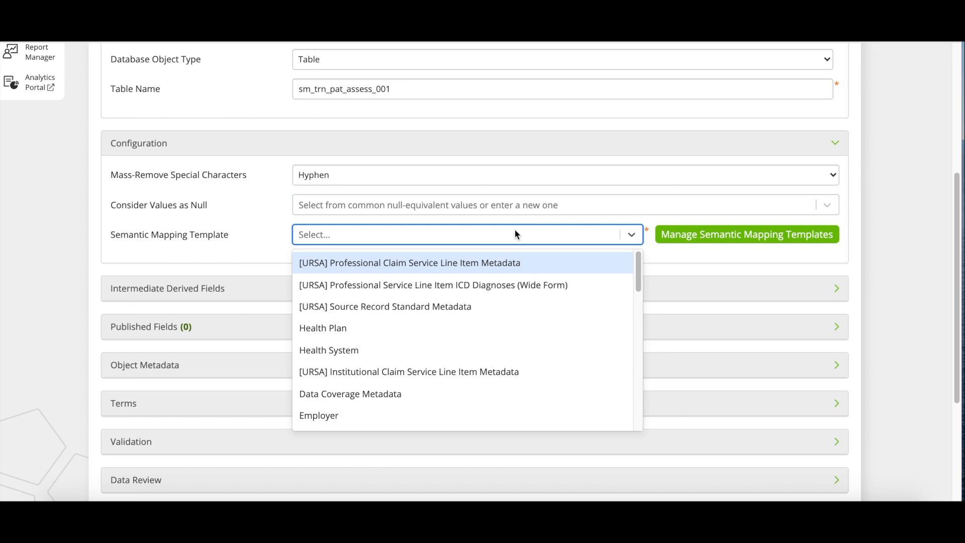
click(505, 204)
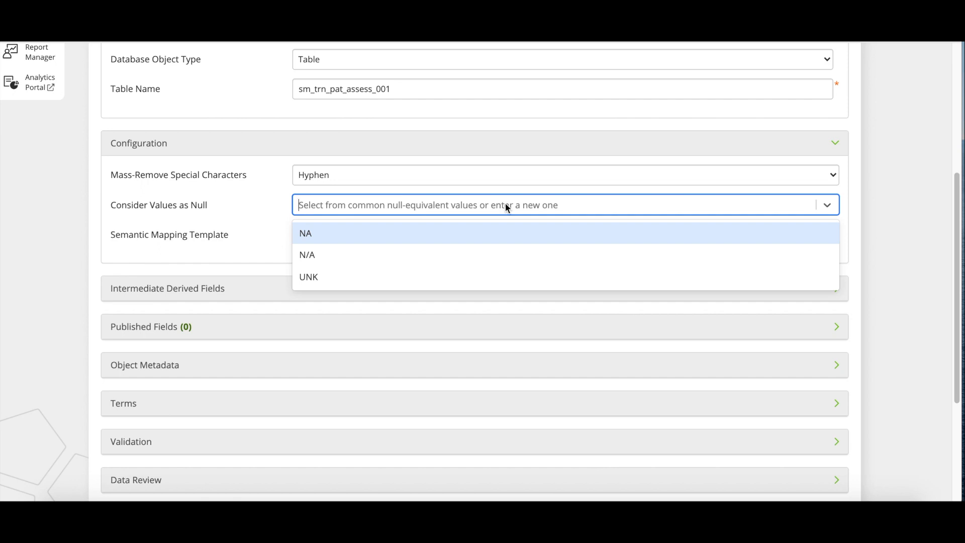
click(497, 233)
click(481, 206)
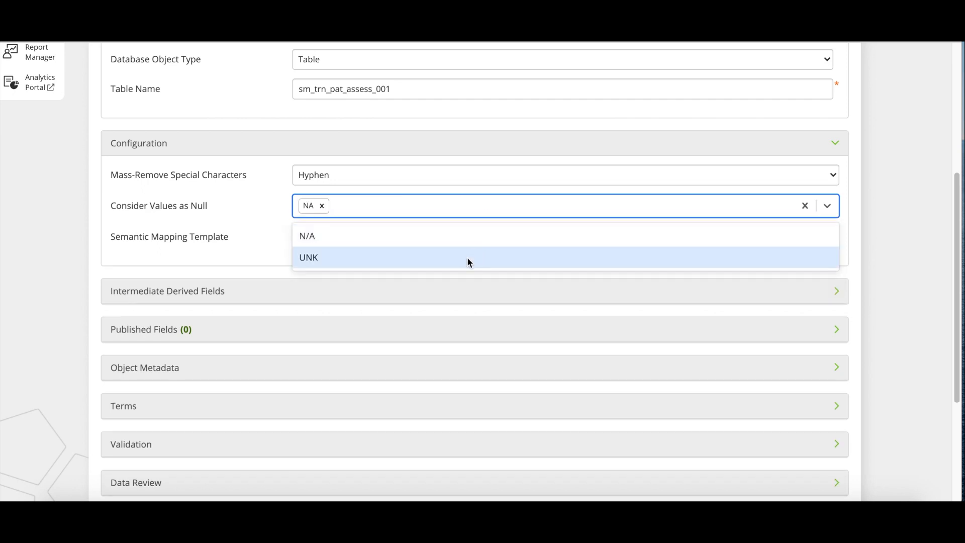
click(466, 258)
key(Tab)
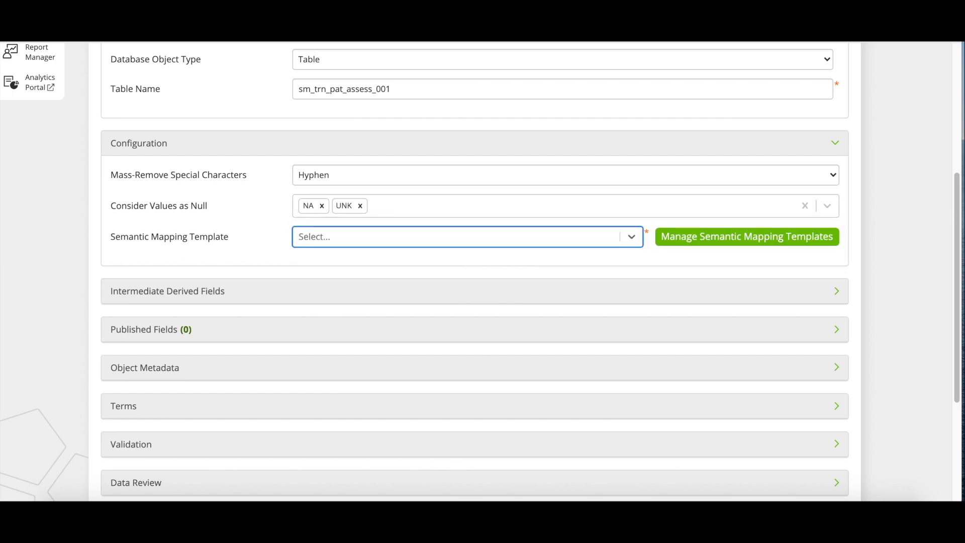
click(458, 240)
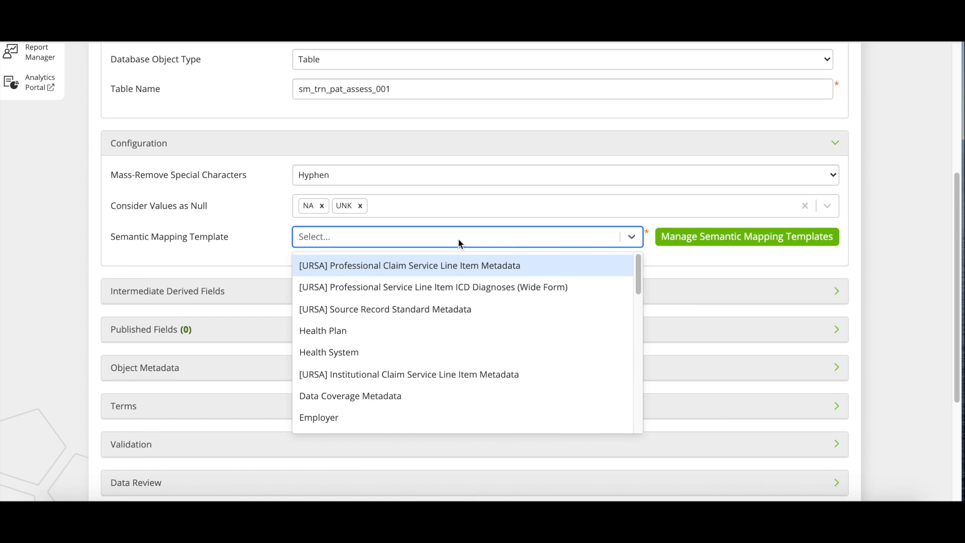
Step: Choose the Patient Assessment template, adding then removing Health Plan and Data Coverage Metadata
text(patient)
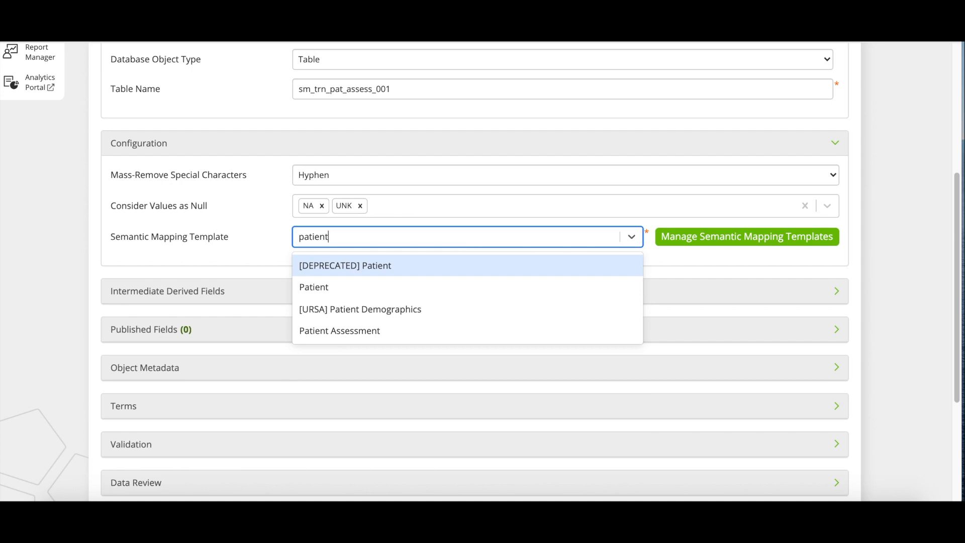
click(434, 331)
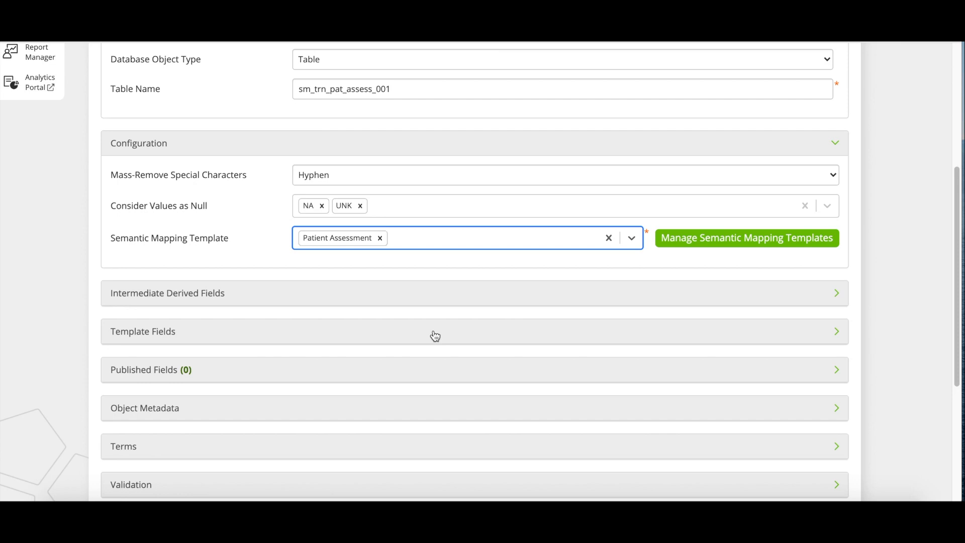
click(470, 244)
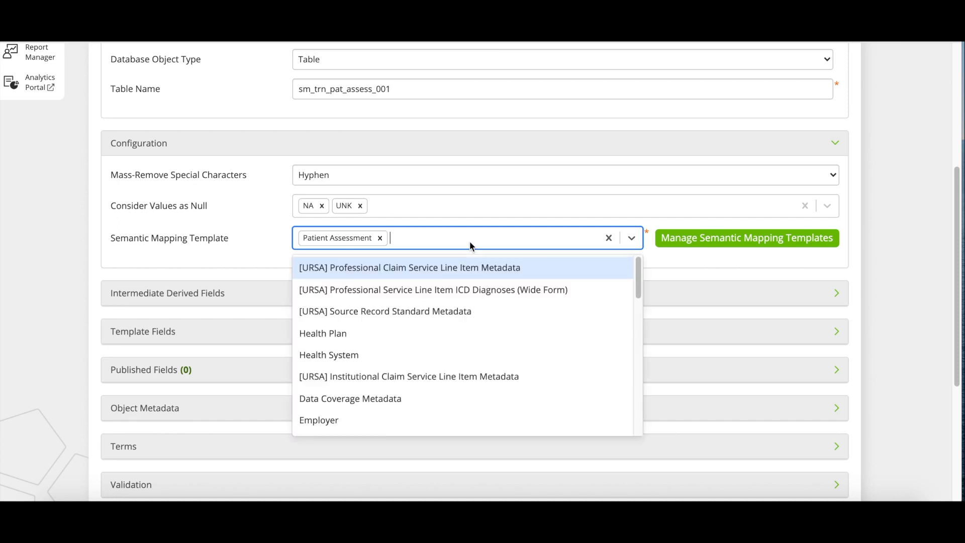
click(461, 332)
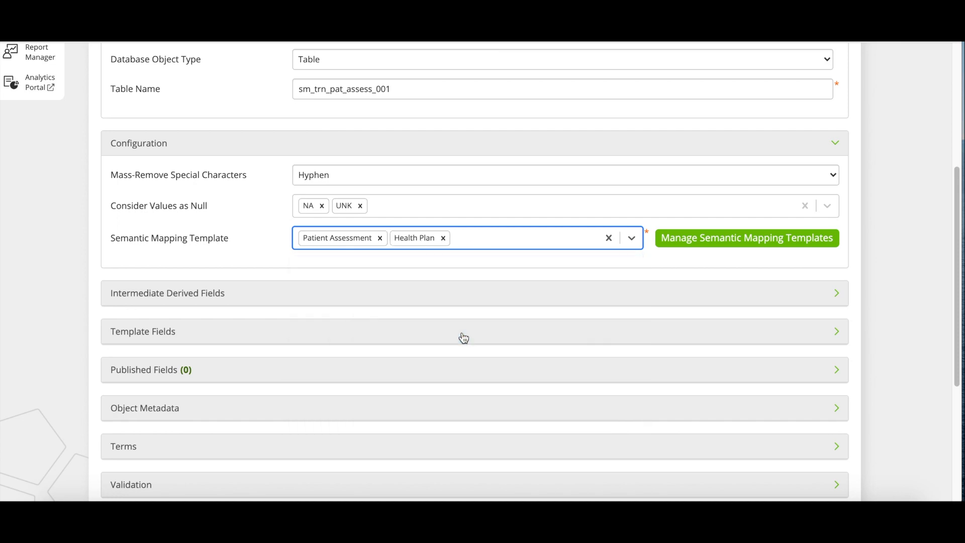
click(494, 246)
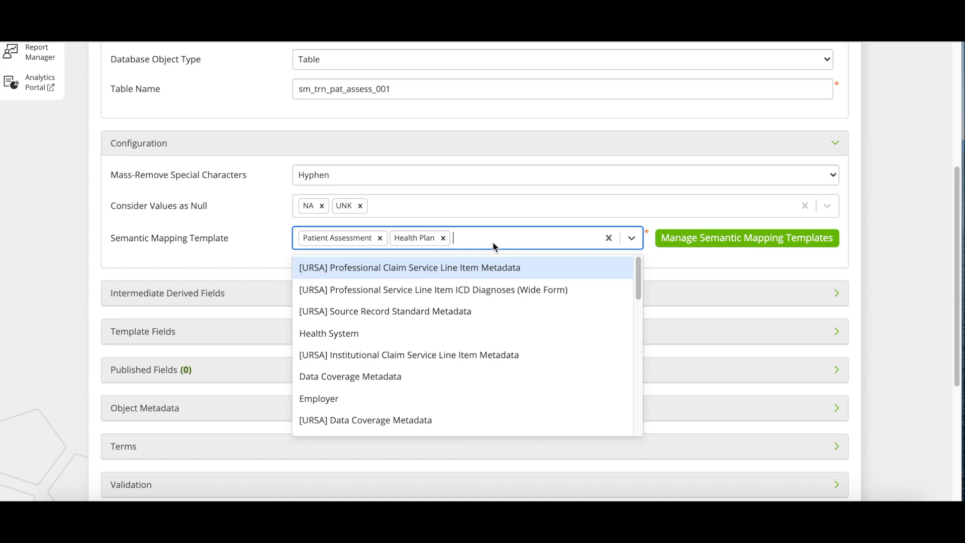
click(463, 377)
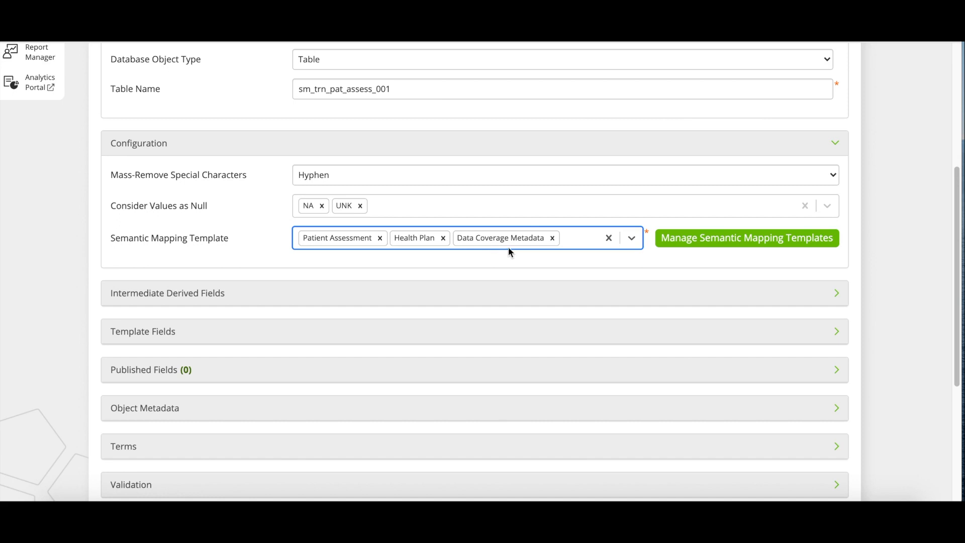
click(553, 238)
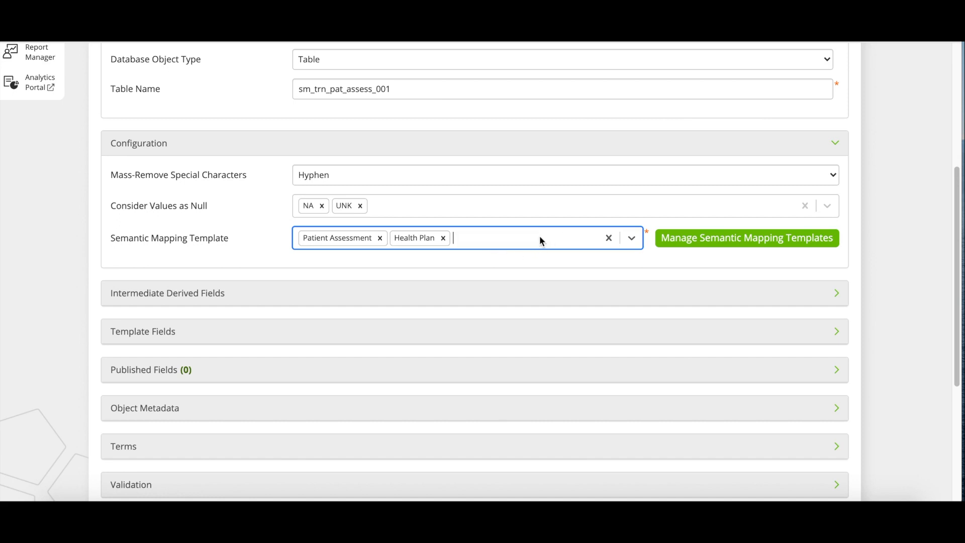
click(443, 238)
key(Tab)
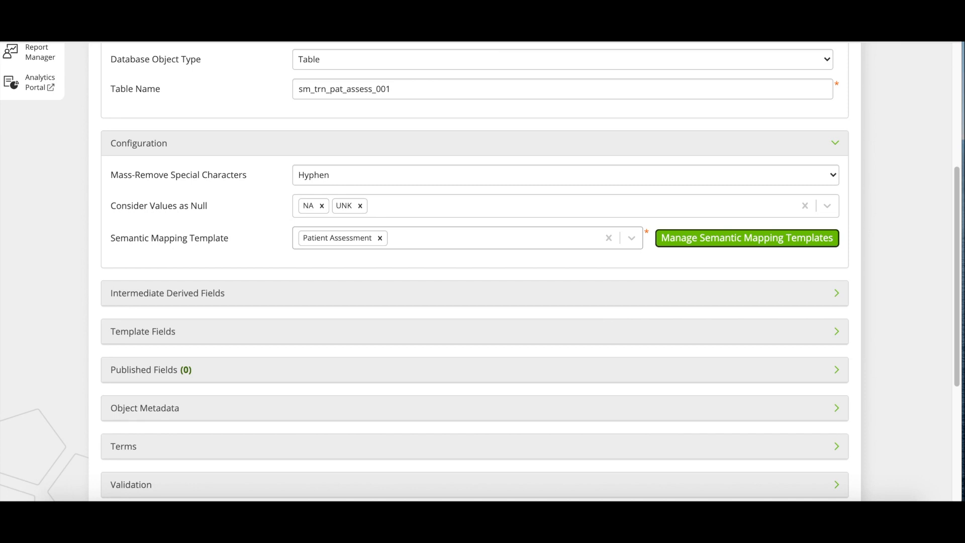
Step: Go to Manage Semantic Mapping Templates and scroll the list down to Patient Assessment
key(Return)
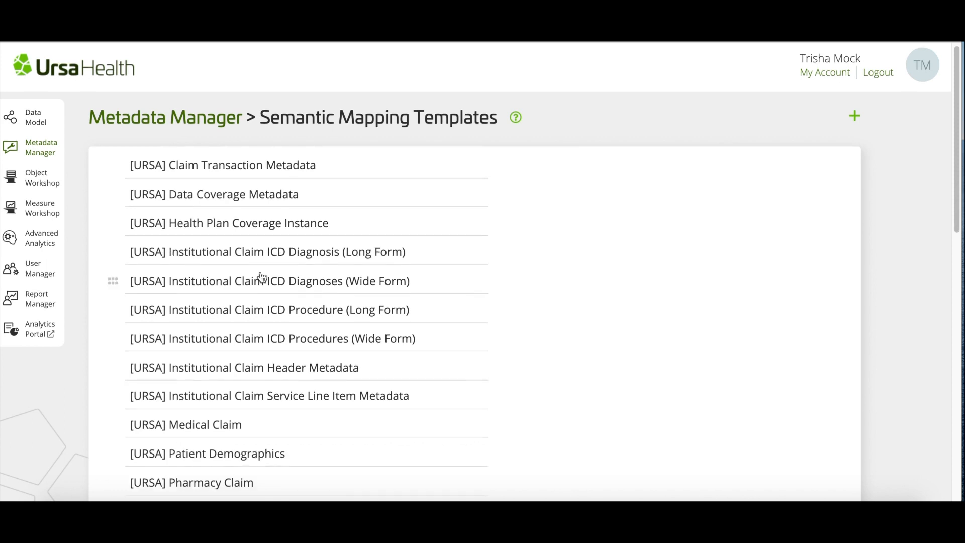
scroll(261, 275, down, 7)
scroll(262, 274, down, 6)
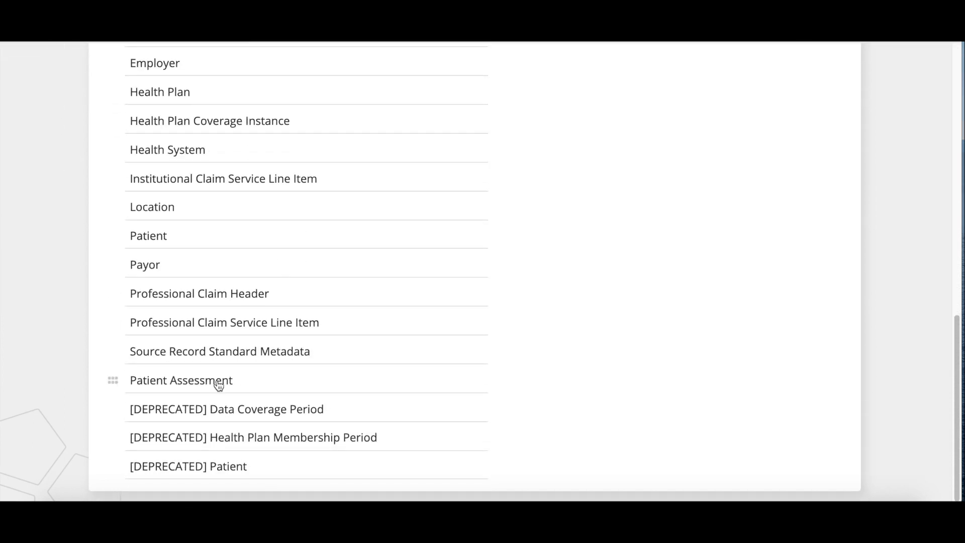
Step: Open the Patient Assessment template to review fields like pregnancies, glucose, bloodpressure and bmi
click(218, 383)
scroll(217, 379, up, 6)
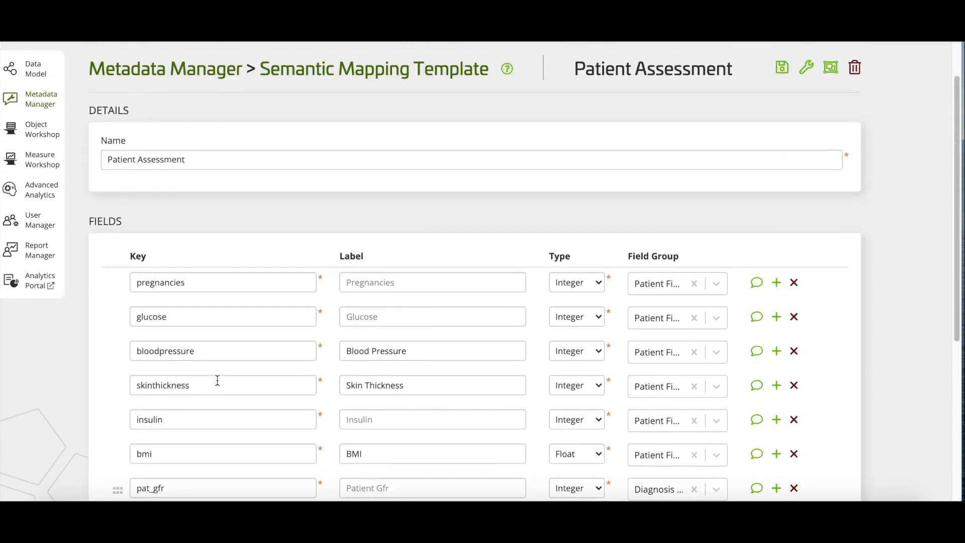
scroll(217, 381, up, 1)
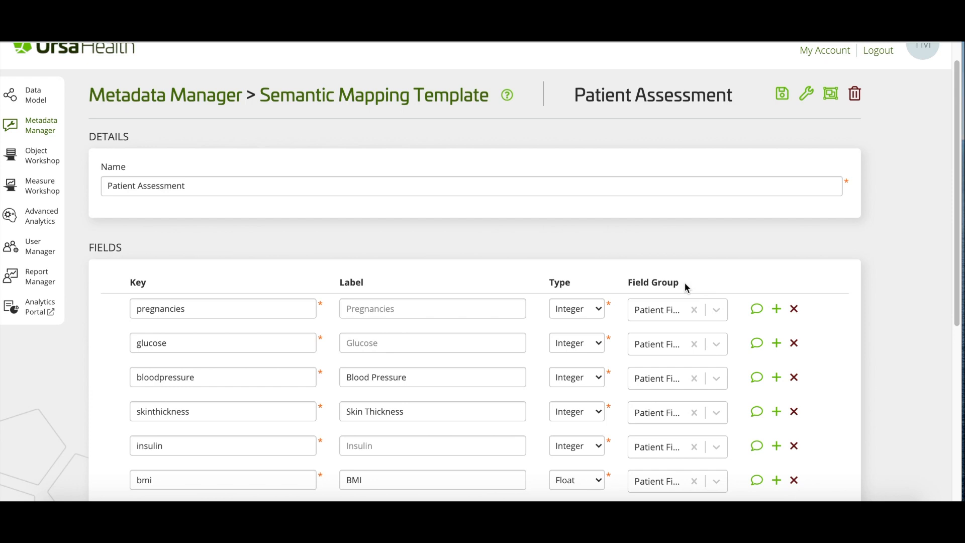
click(715, 311)
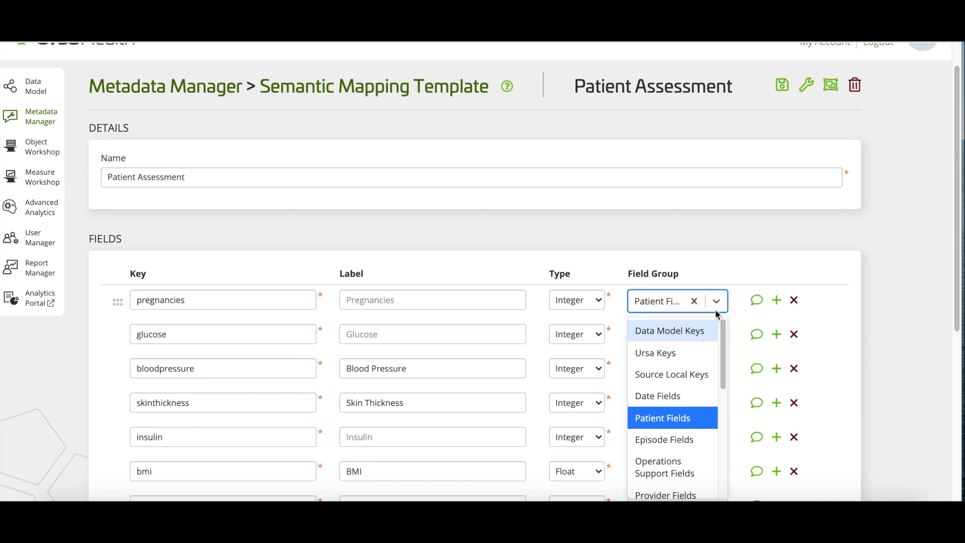
scroll(688, 396, down, 3)
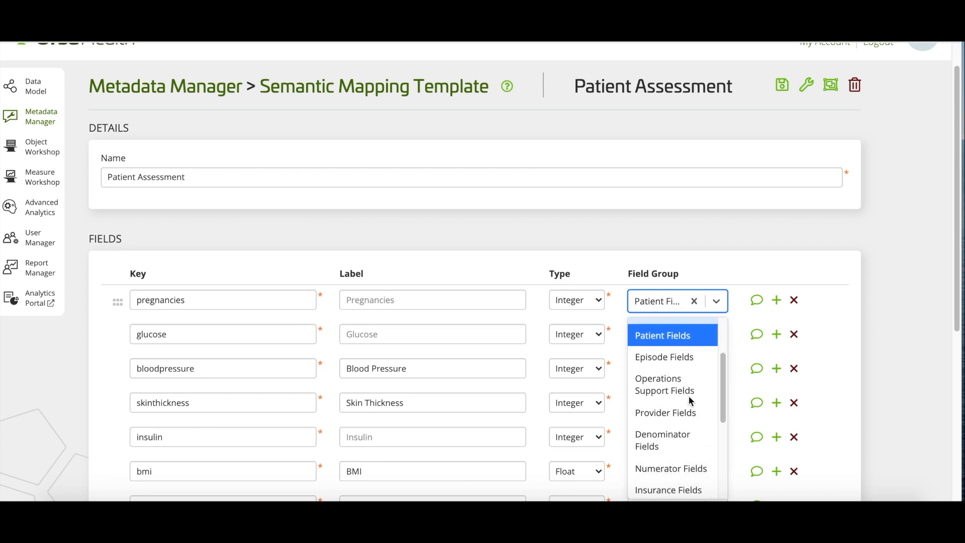
scroll(688, 396, down, 4)
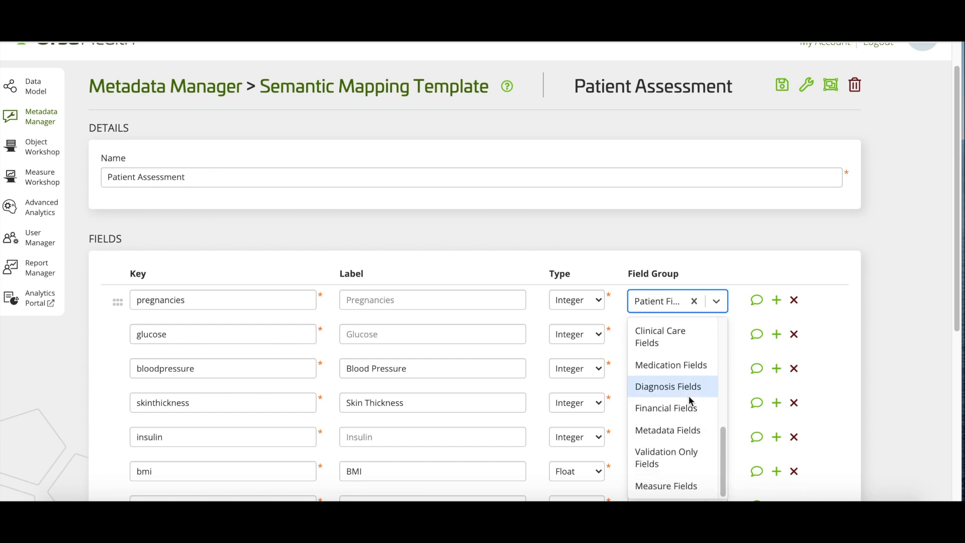
scroll(690, 401, up, 1)
scroll(690, 401, up, 5)
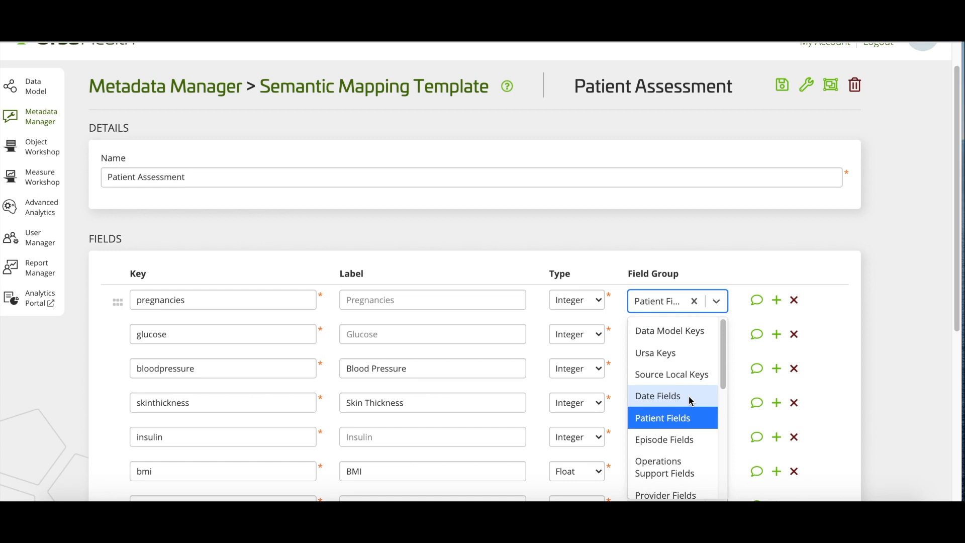
click(755, 269)
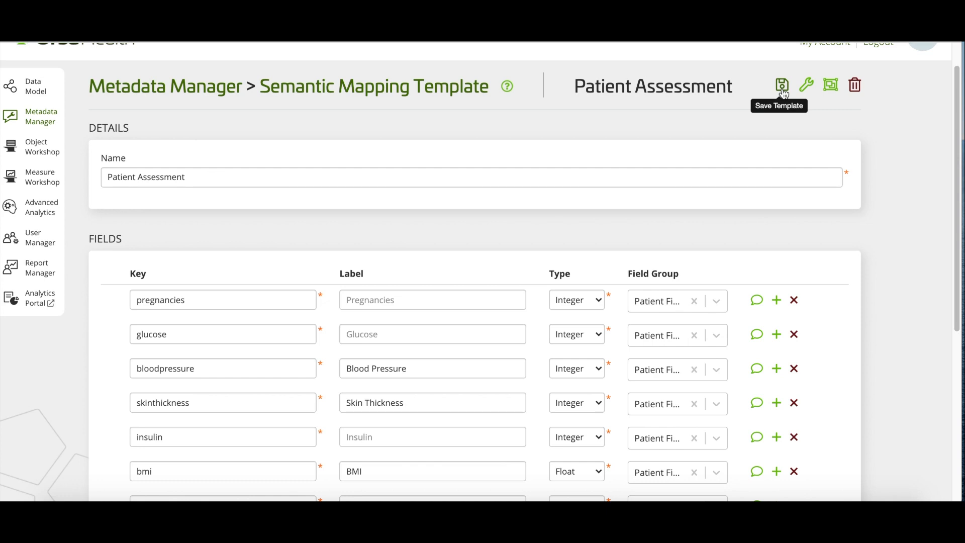
scroll(799, 100, up, 1)
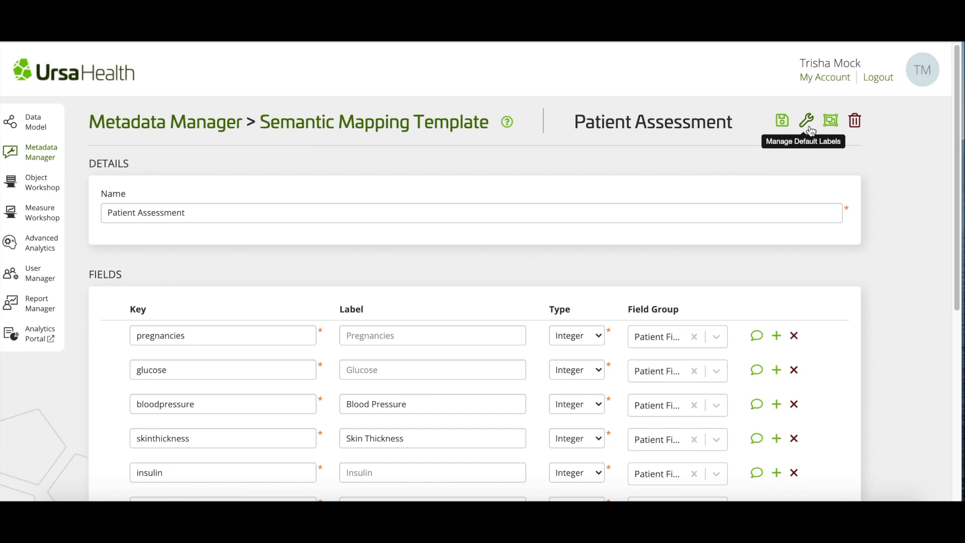
scroll(784, 110, down, 1)
scroll(851, 275, down, 5)
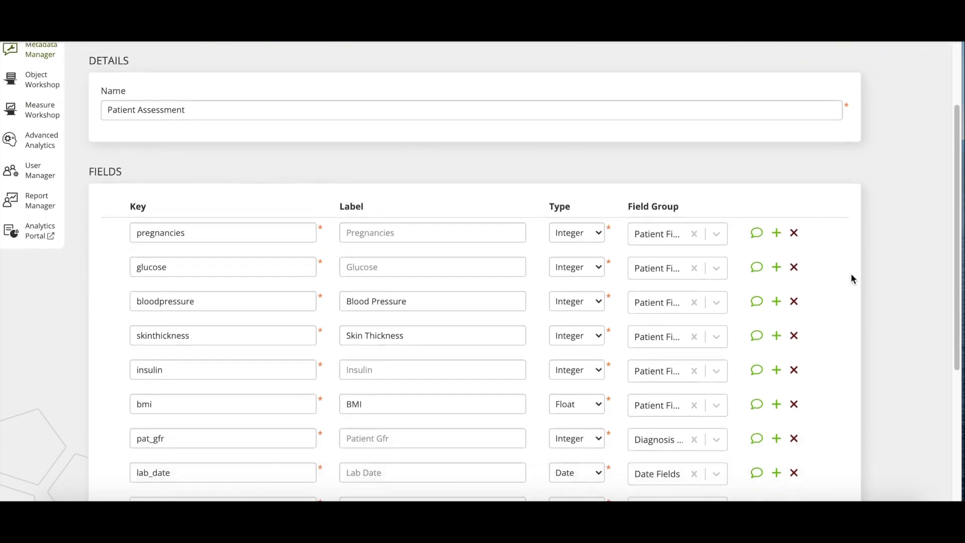
scroll(852, 273, down, 3)
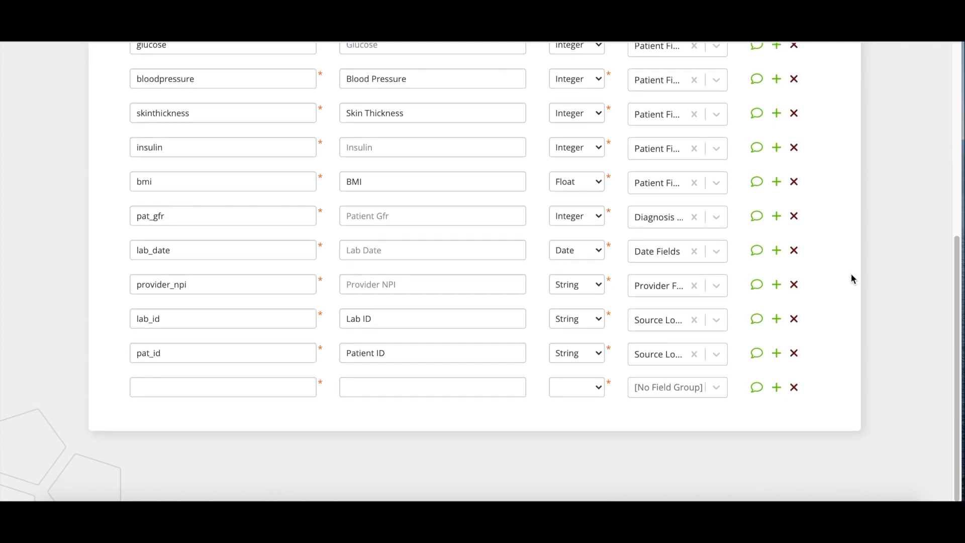
click(239, 387)
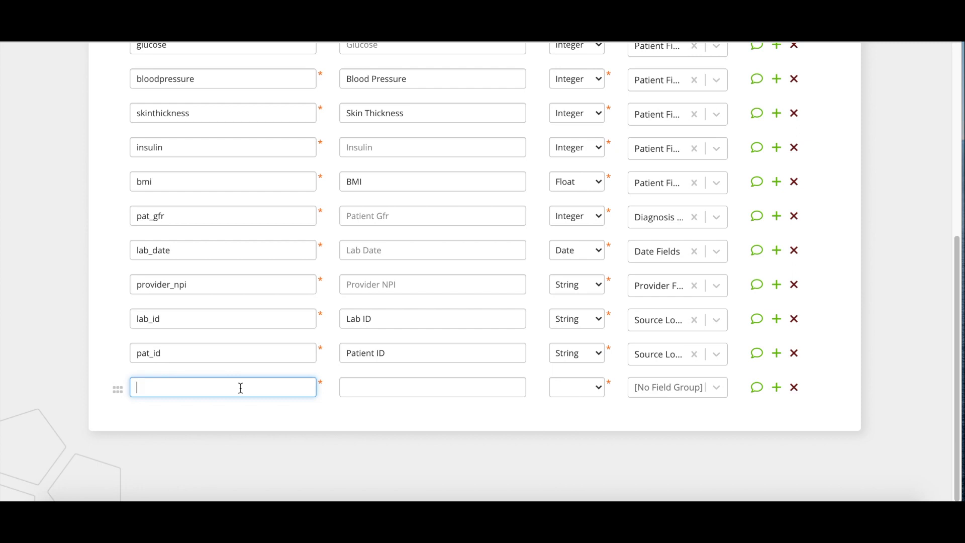
text(pat_)
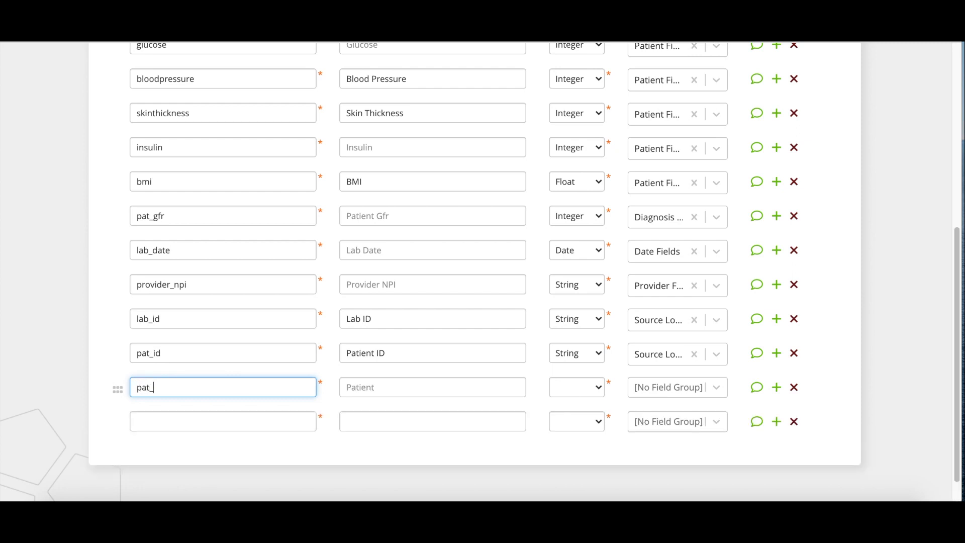
text(id)
click(365, 386)
key(Tab)
key(Tab)
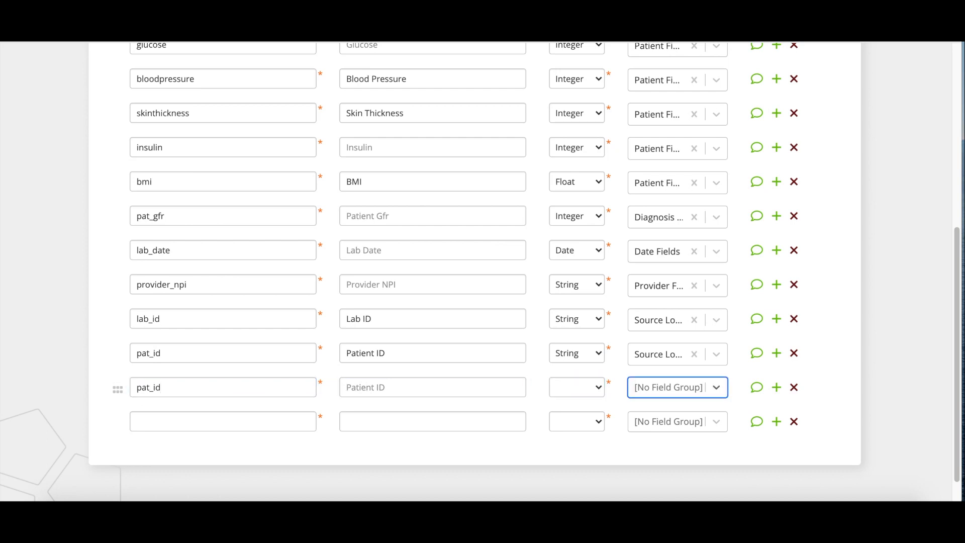
click(387, 390)
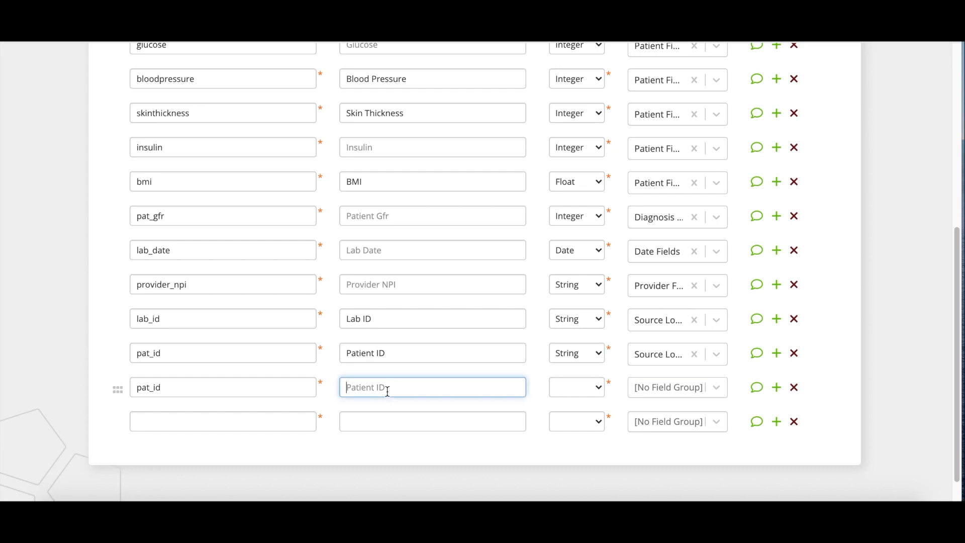
click(584, 392)
click(713, 395)
click(714, 394)
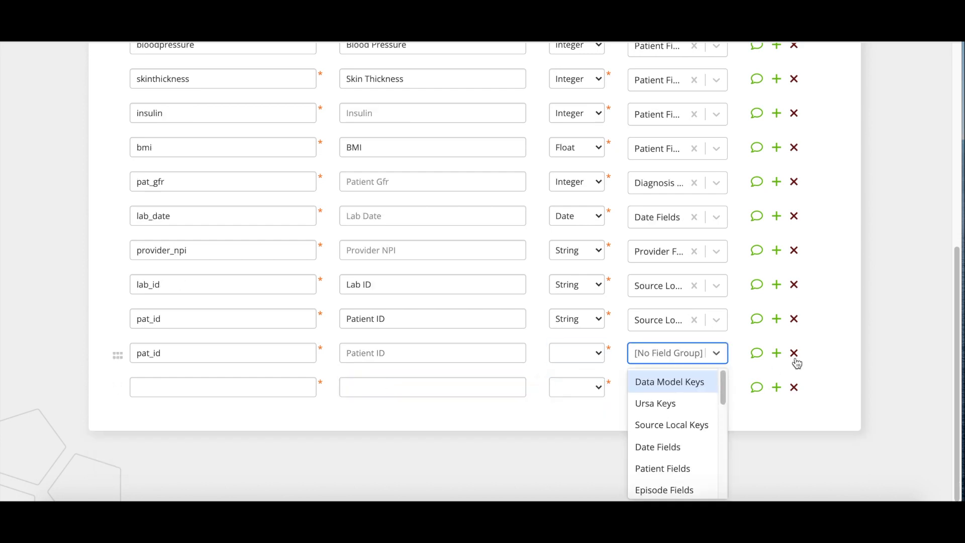
click(793, 360)
click(793, 352)
scroll(824, 324, up, 5)
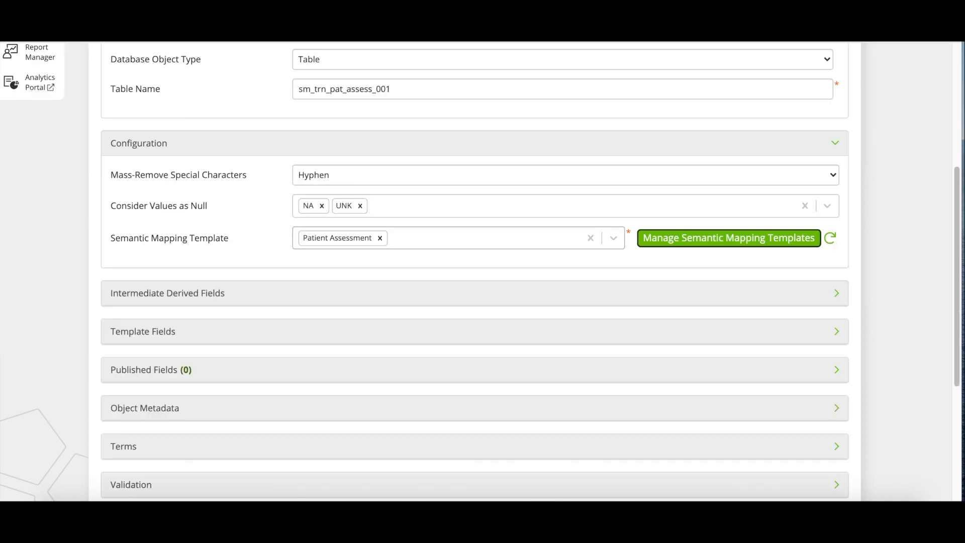
Step: Expand the Intermediate Derived Fields section on the semantic mapping object page
click(262, 300)
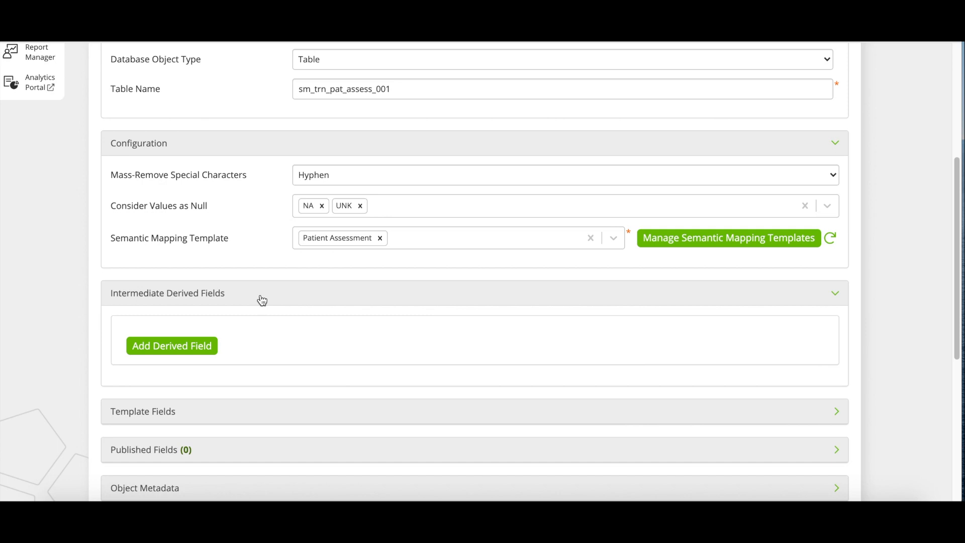
Step: After trying 'case wh' and 'oa' searches, add the Add Decimal Point to ICD-9 or ICD-10 Diagnosis Code function
text(case)
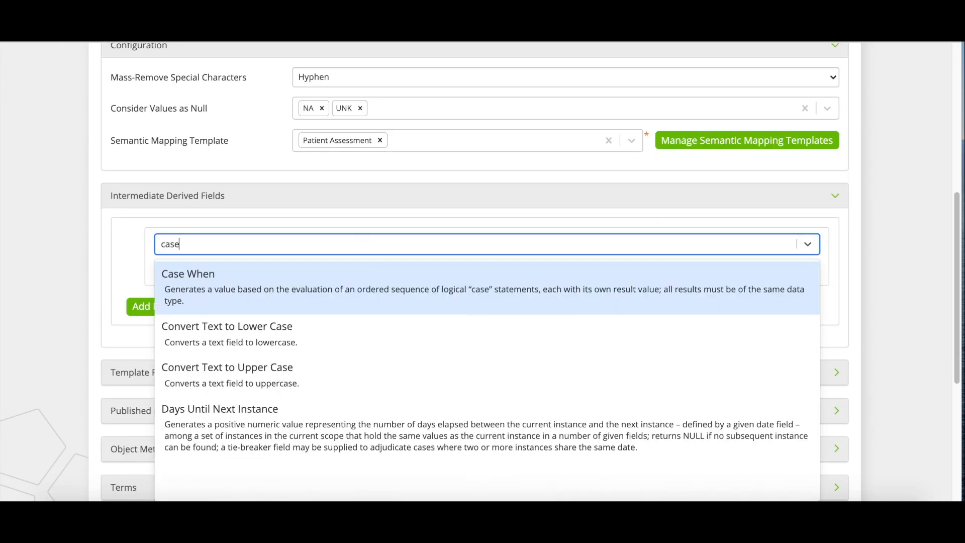
text( wh)
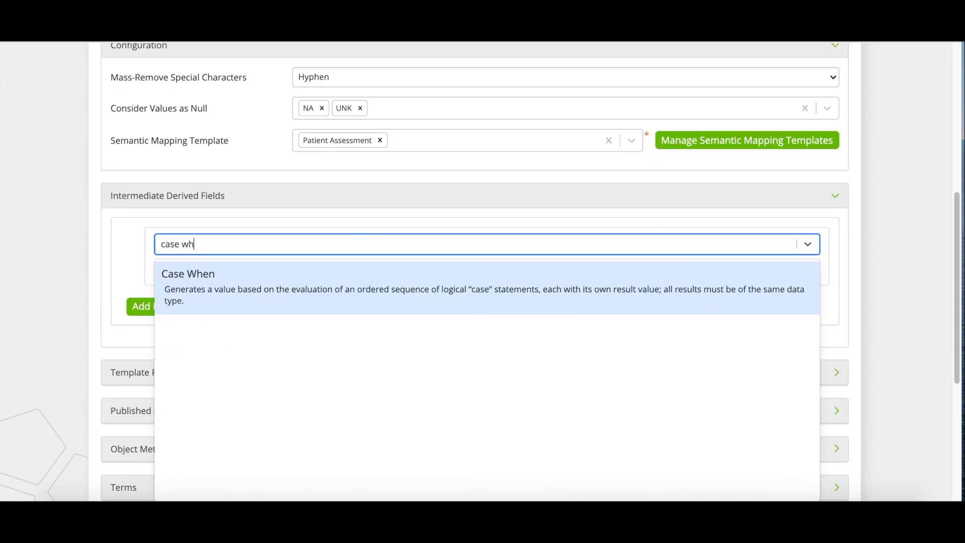
key(BackSpace)
key(BackSpace)
key(BackSpace)
key(BackSpace)
key(BackSpace)
key(BackSpace)
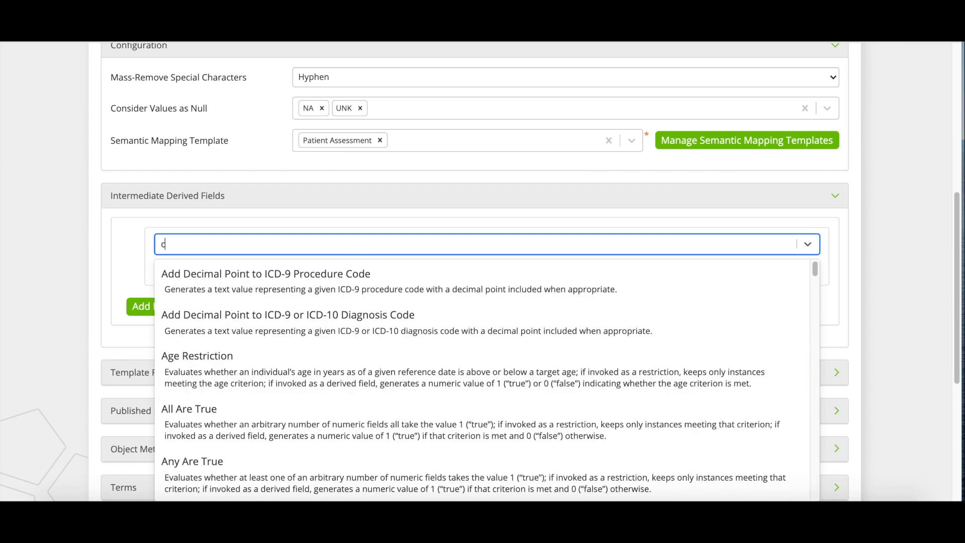
text(oa)
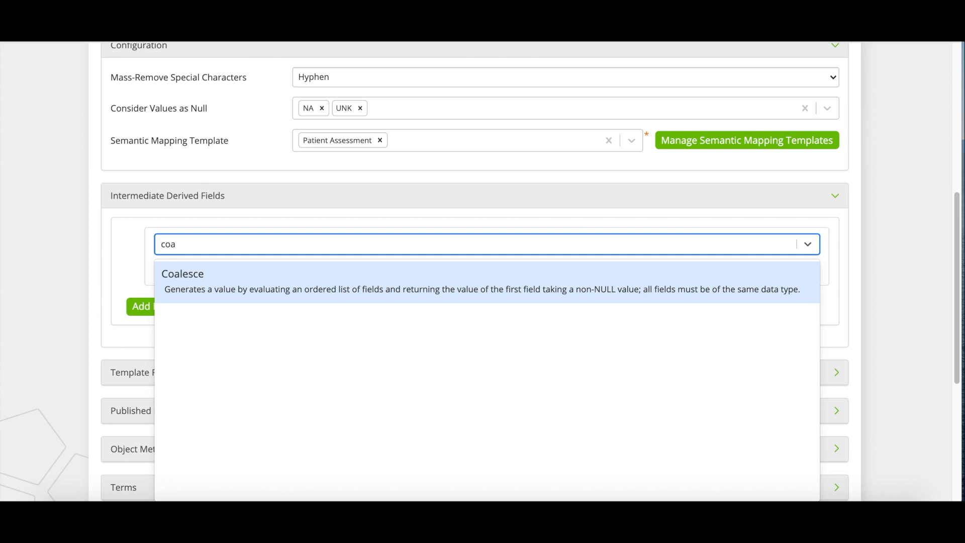
key(BackSpace)
key(BackSpace)
key(BackSpace)
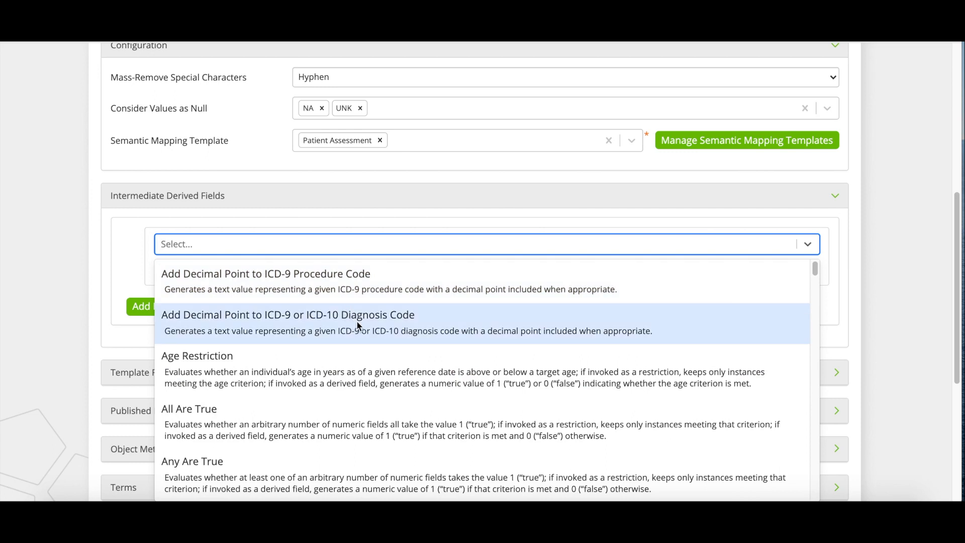
click(357, 324)
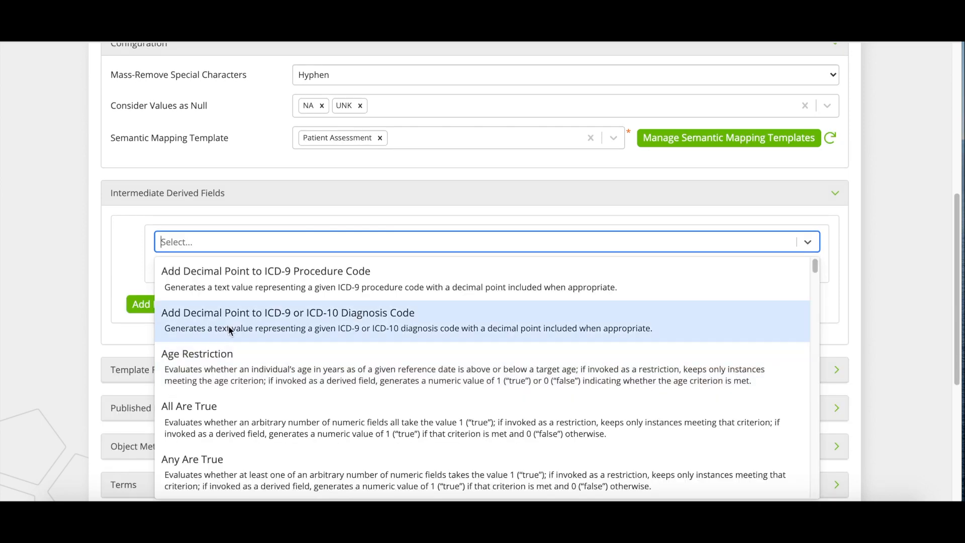
click(228, 324)
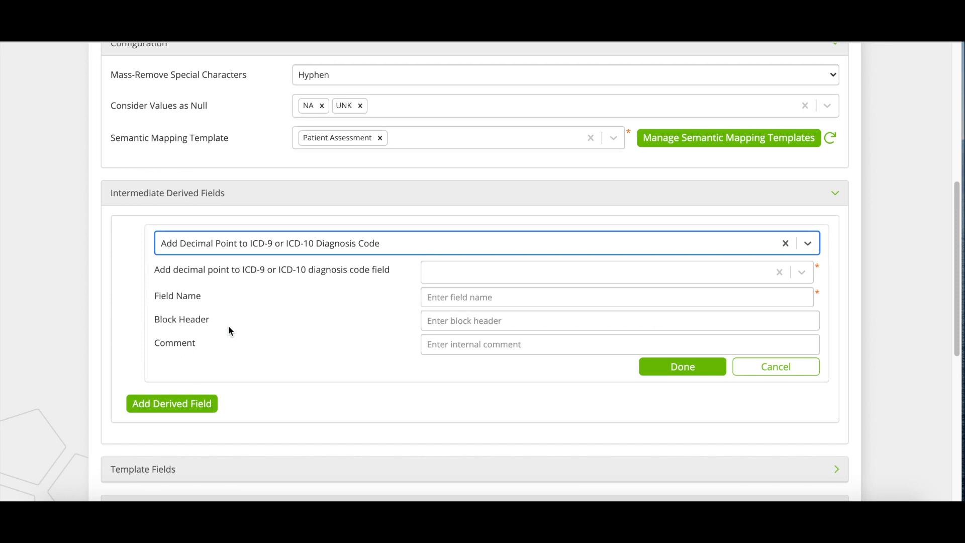
Step: Check the diagnosis code's raw-column choices and Field Name, then collapse Intermediate Derived Fields
click(456, 273)
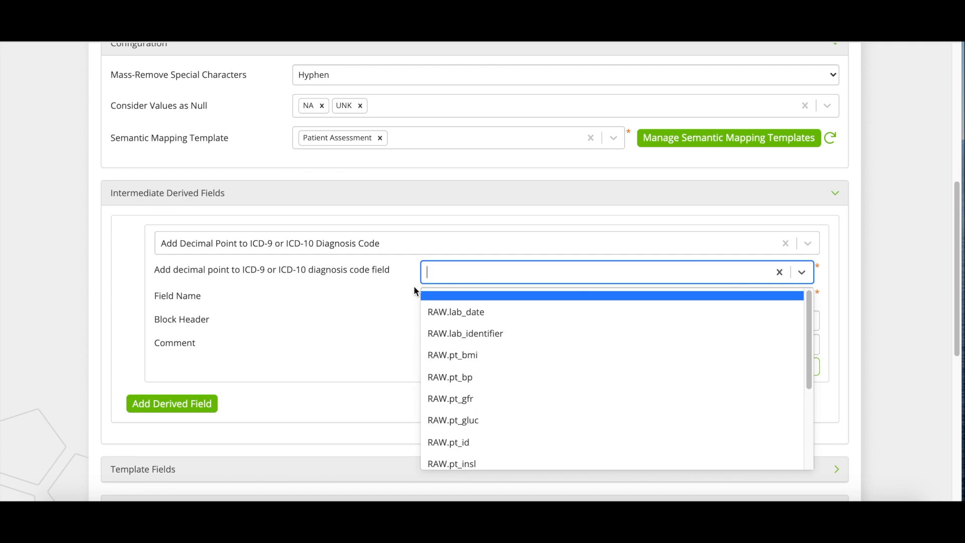
click(406, 314)
click(451, 297)
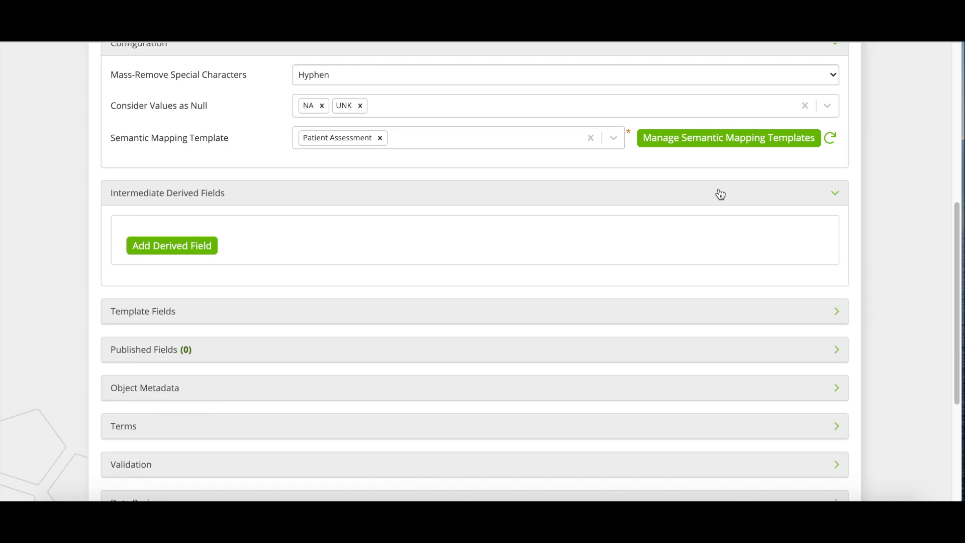
click(720, 194)
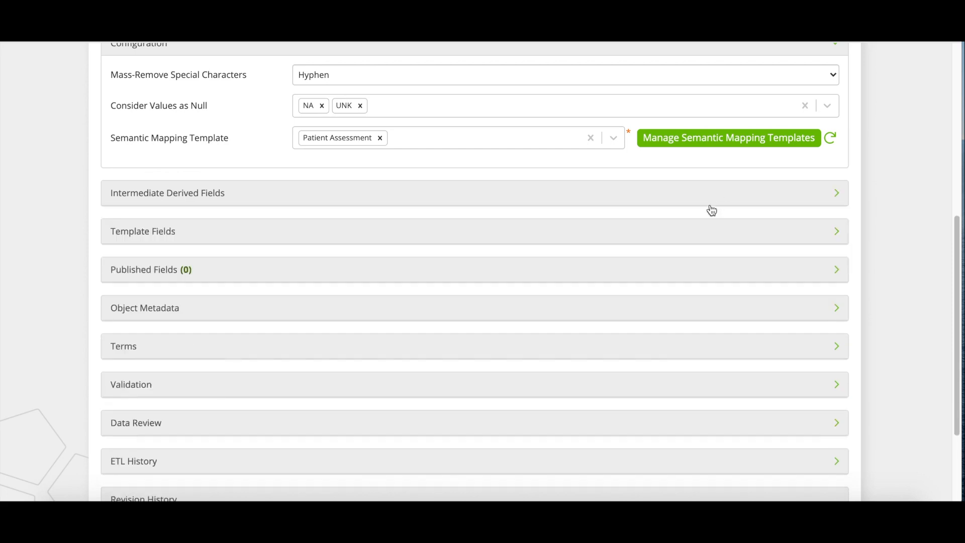
Step: In Template Fields, search 'gen' and set Lab ID to Derived Field: Generate Composite Key
click(702, 238)
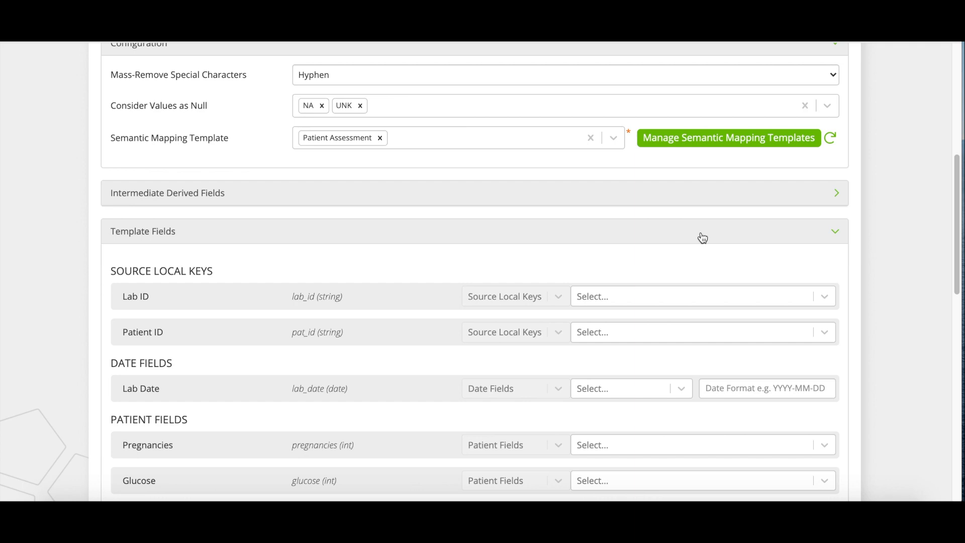
scroll(704, 237, down, 3)
click(708, 165)
text(gen)
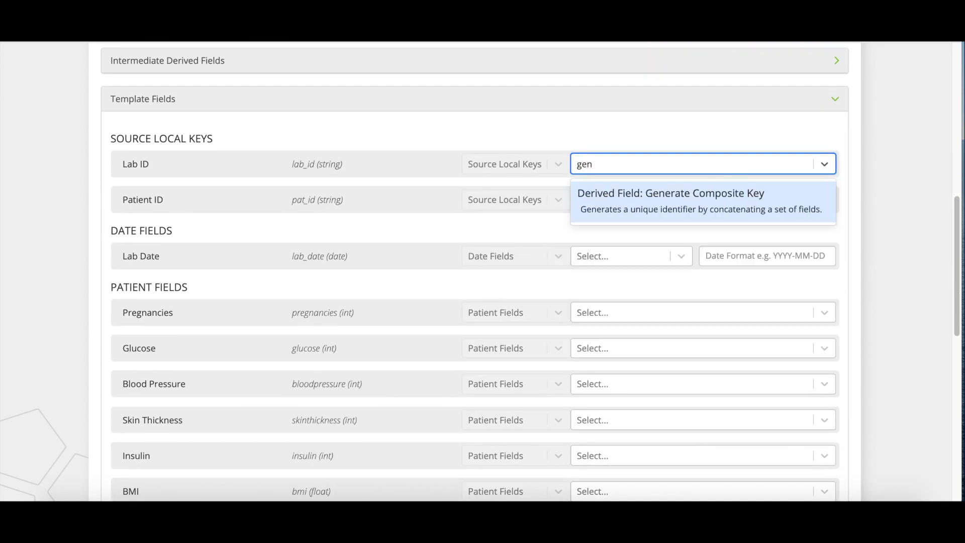
click(782, 200)
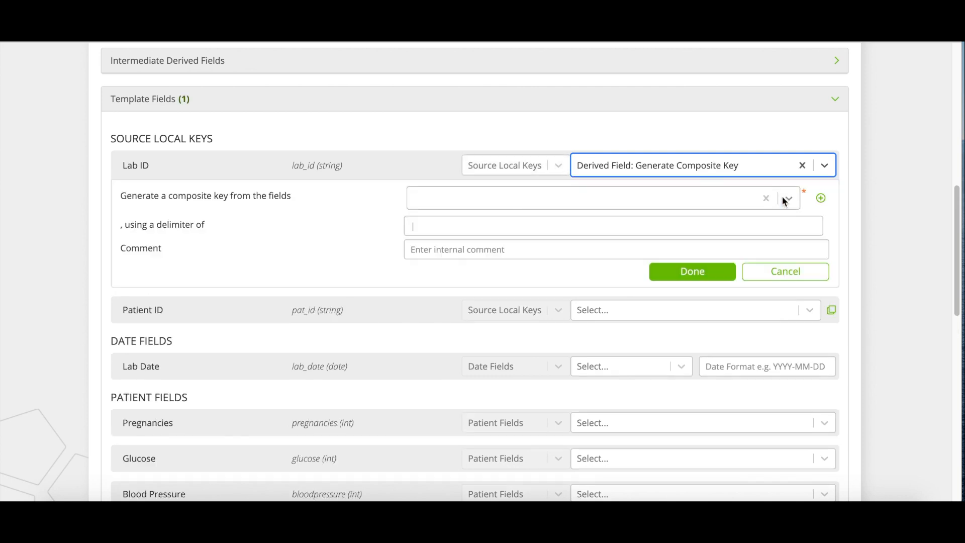